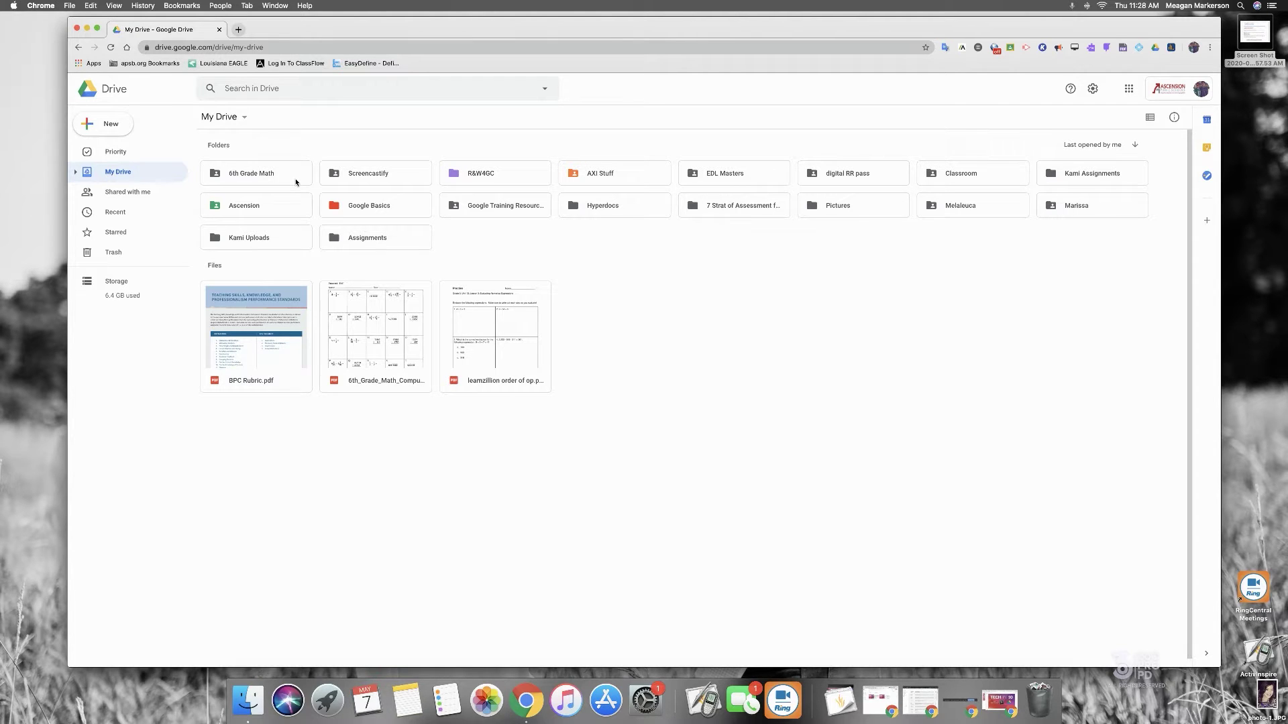
# Browse from the 6th Grade Math folder through 6th Grade Math 16-17 into the Unit 1 folder.
pyautogui.doubleClick(296, 180)
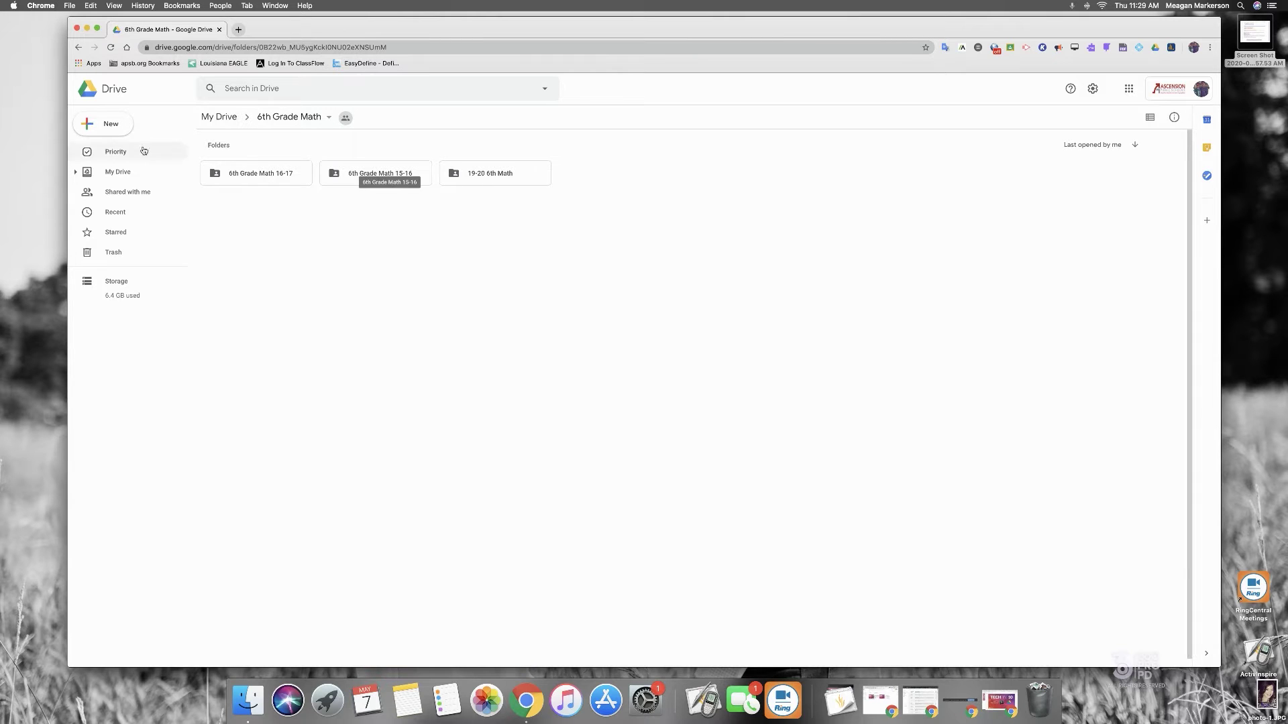
pyautogui.click(101, 125)
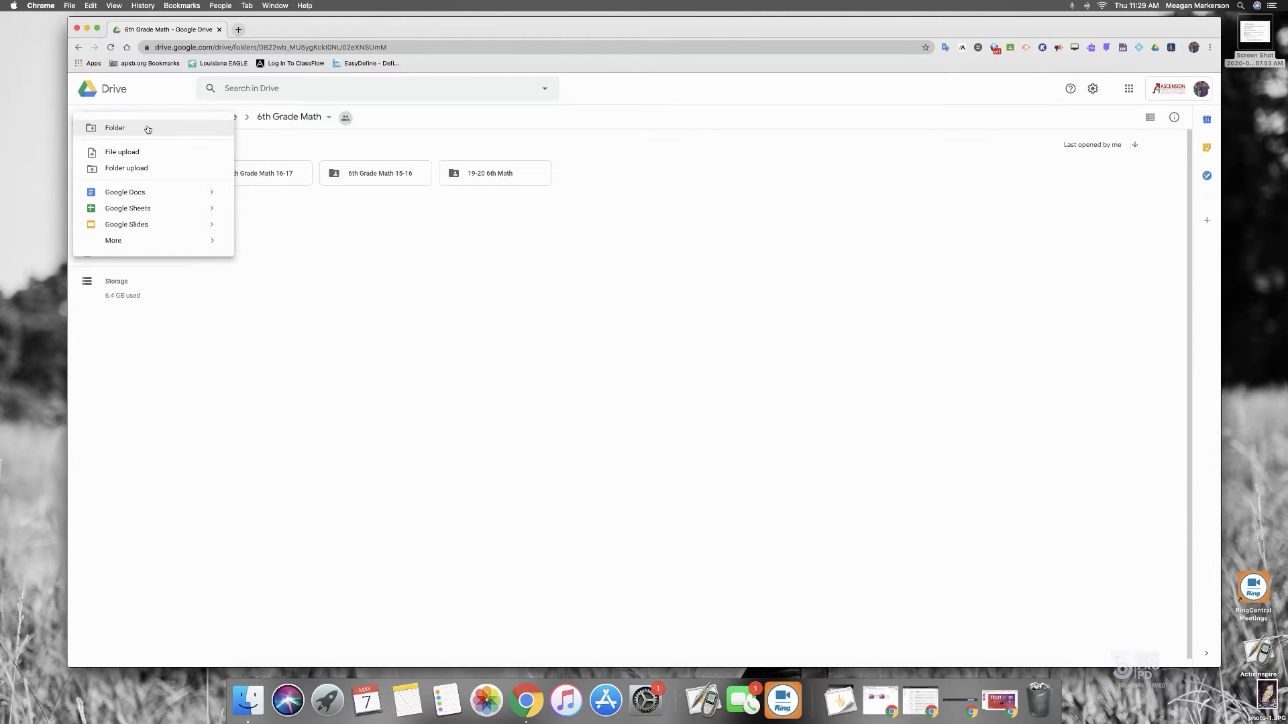
pyautogui.click(339, 226)
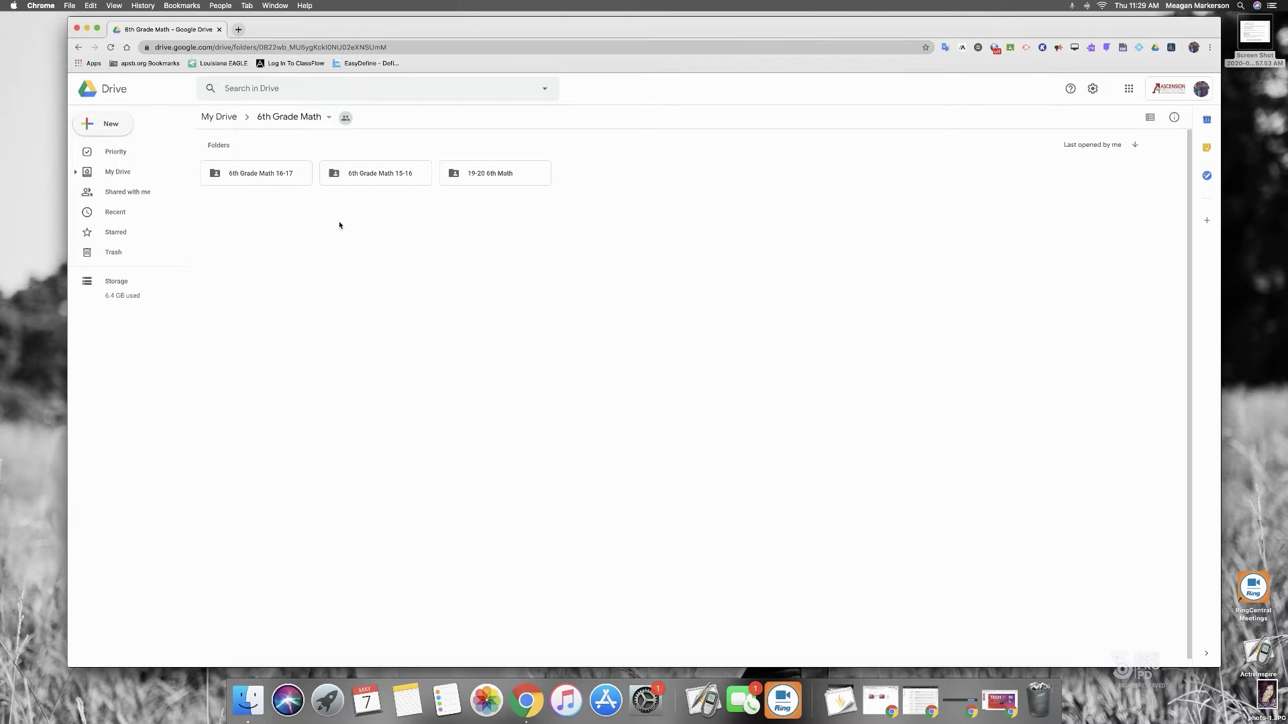
pyautogui.doubleClick(267, 173)
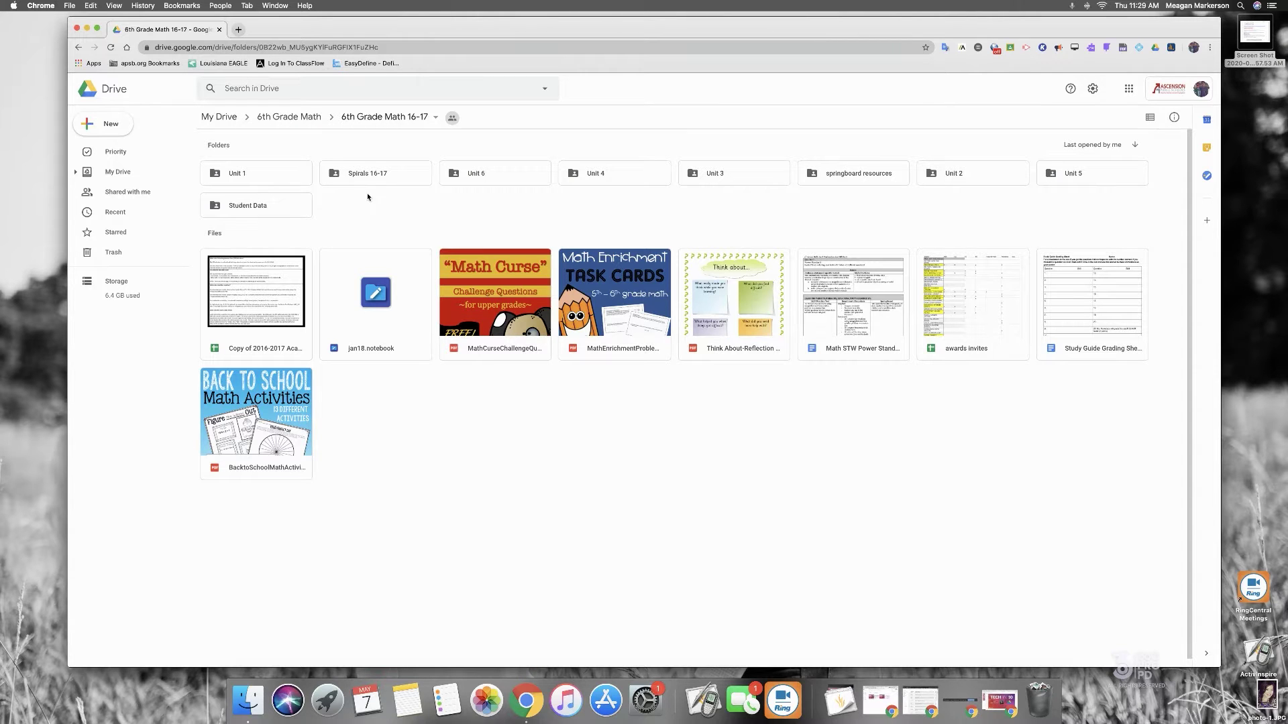
pyautogui.scroll(-1, 266, 181)
pyautogui.doubleClick(271, 163)
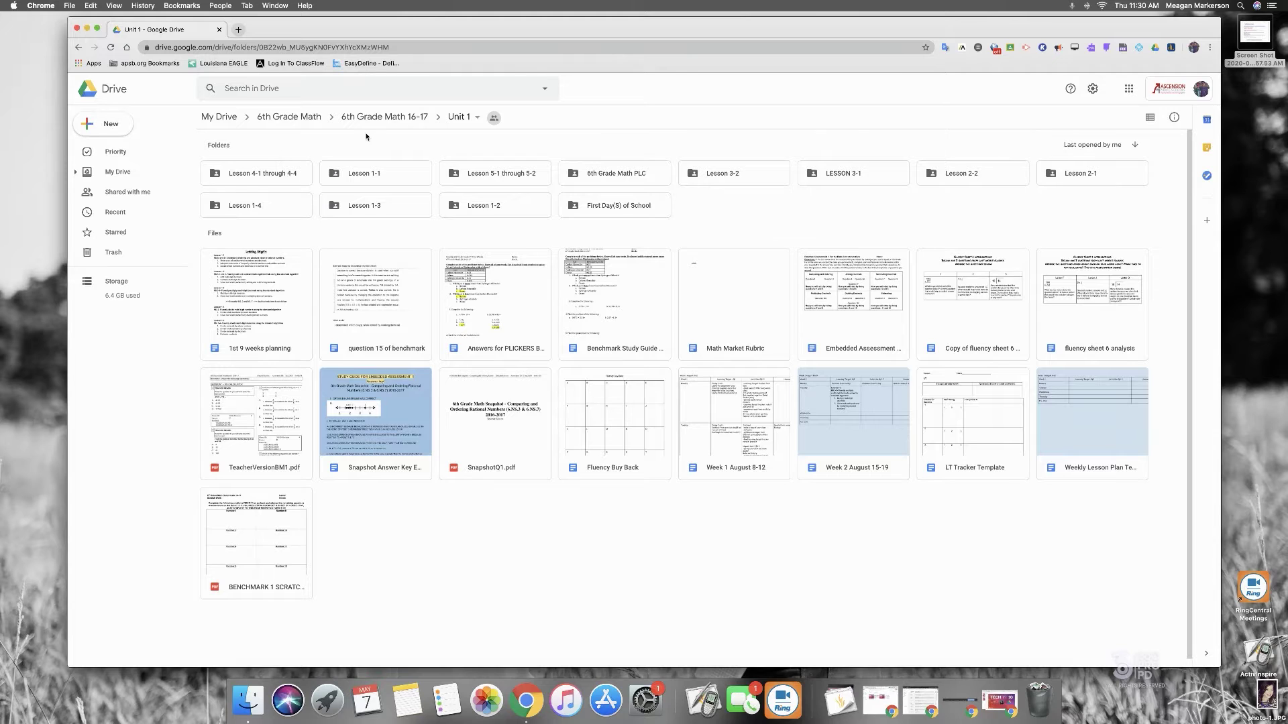
# Return to the 6th Grade Math folder and change the color of the 6th Grade Math 16-17 subfolder to red.
pyautogui.click(290, 118)
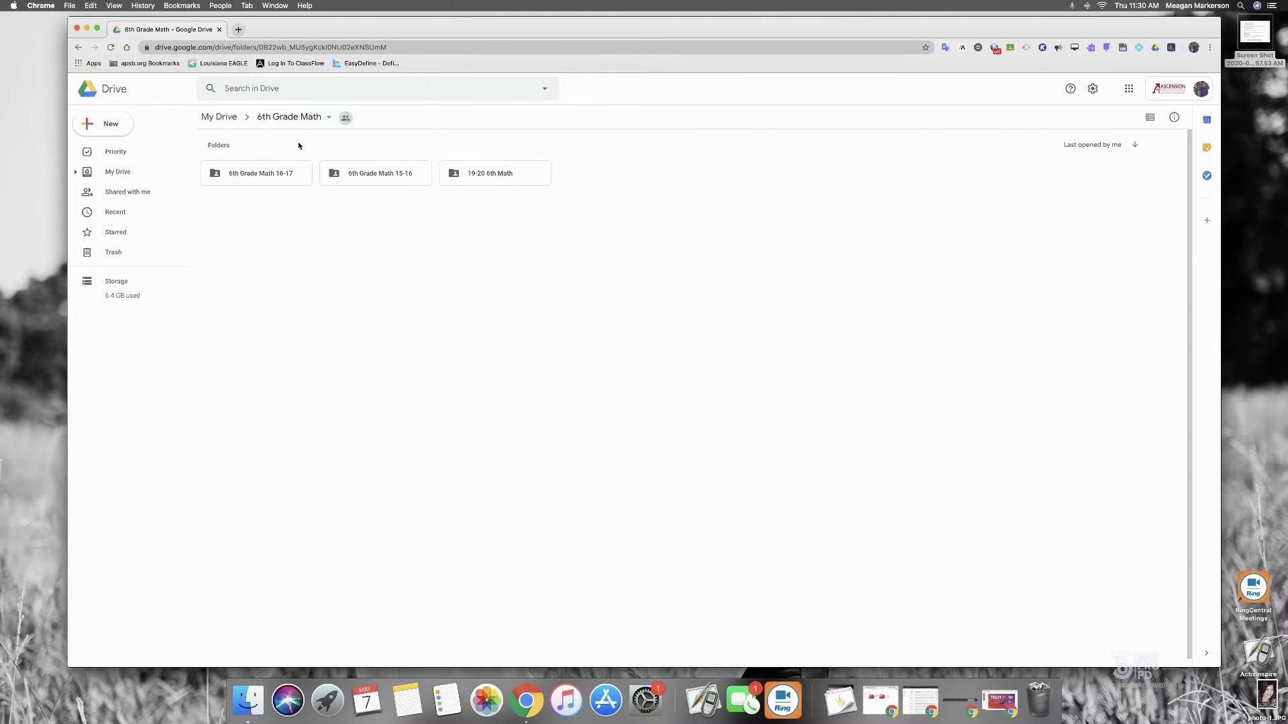
pyautogui.rightClick(283, 175)
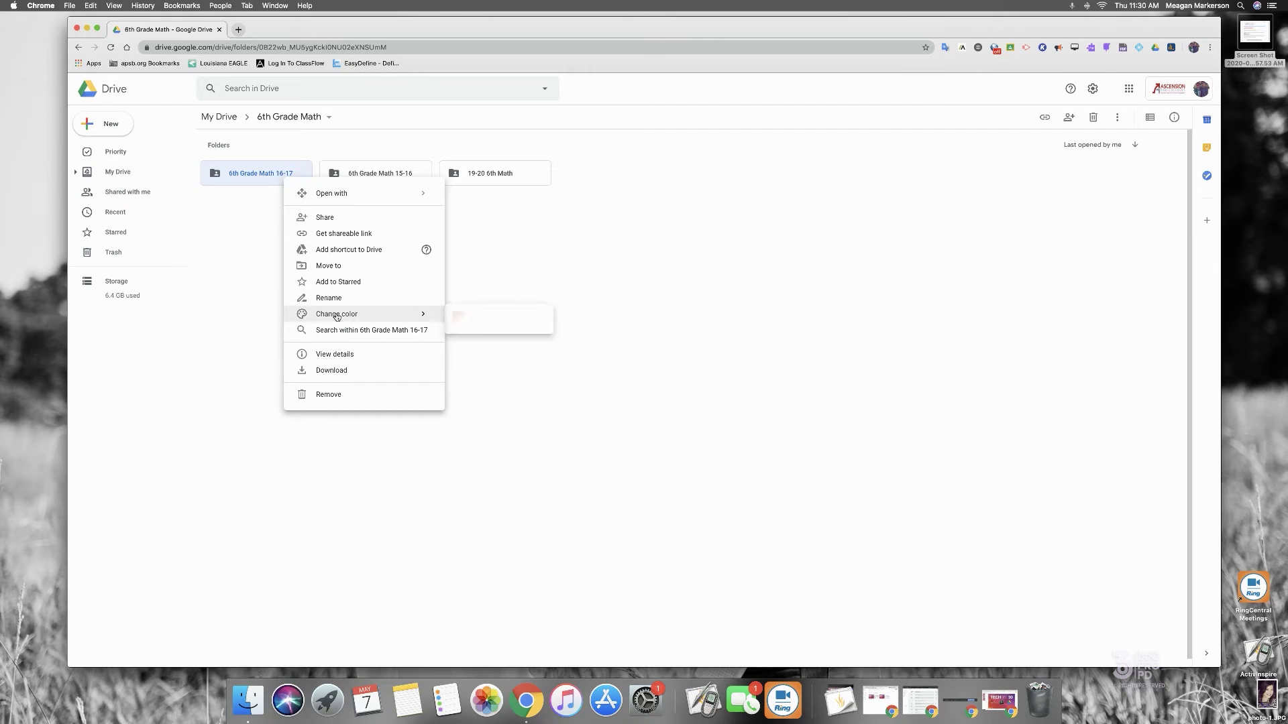
pyautogui.moveTo(337, 315)
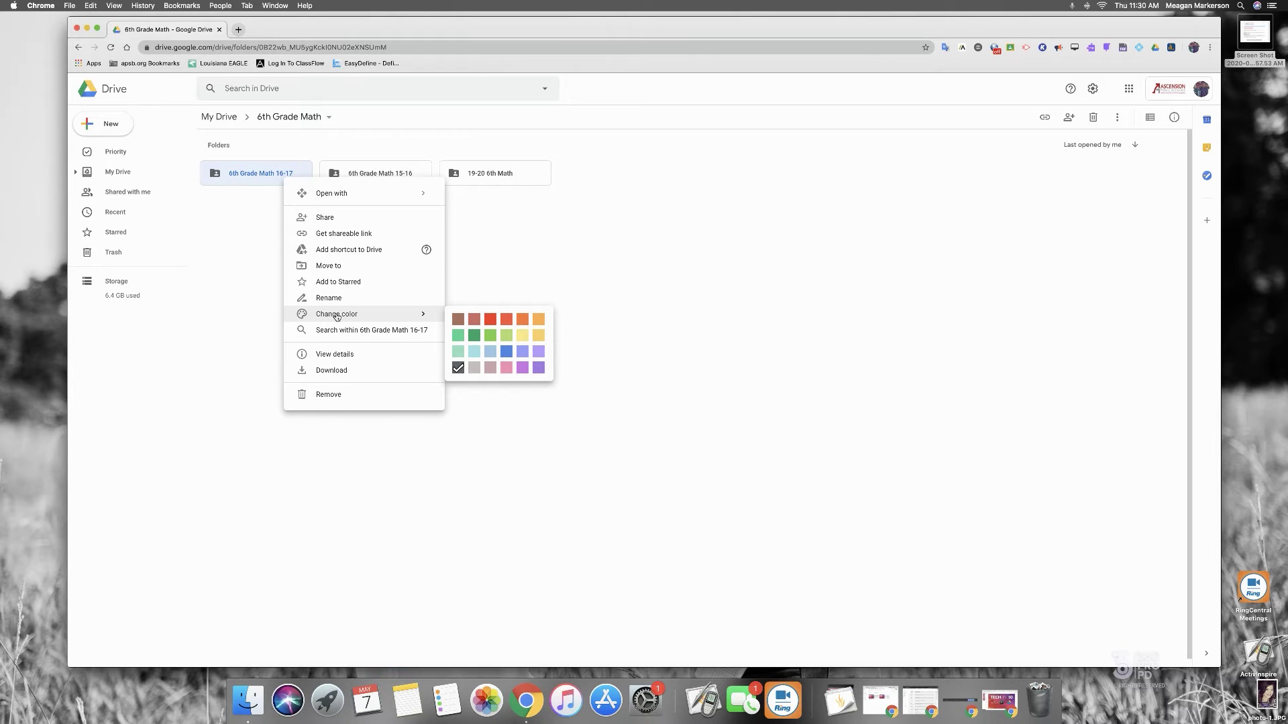
pyautogui.click(490, 319)
pyautogui.click(416, 276)
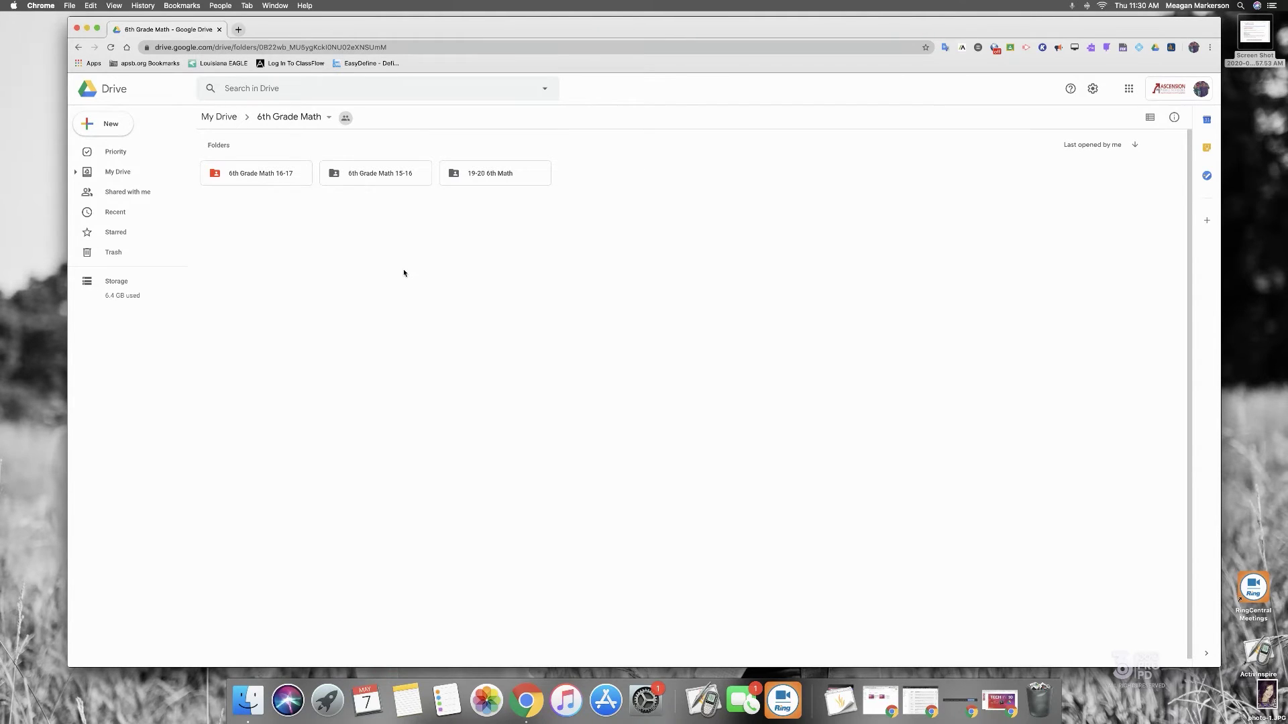
# Change the color of the 6th Grade Math 16-17 folder to light gray.
pyautogui.rightClick(262, 181)
pyautogui.moveTo(394, 314)
pyautogui.click(435, 320)
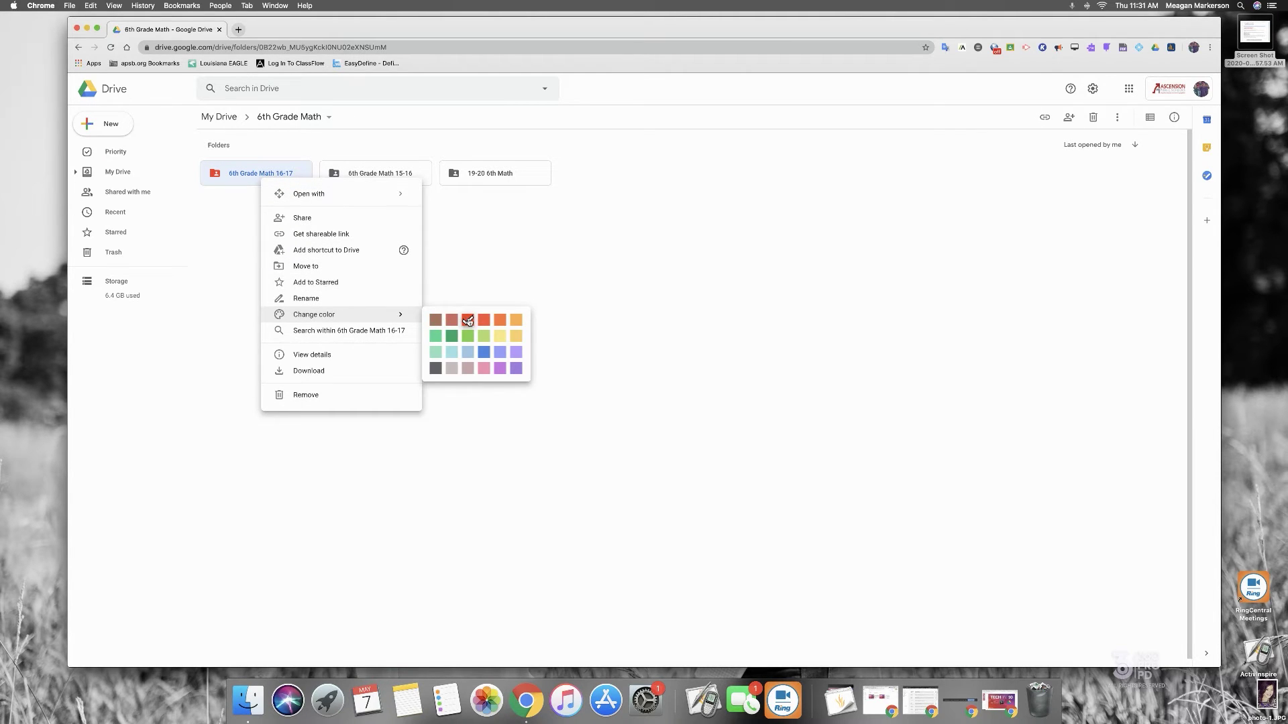
pyautogui.rightClick(293, 178)
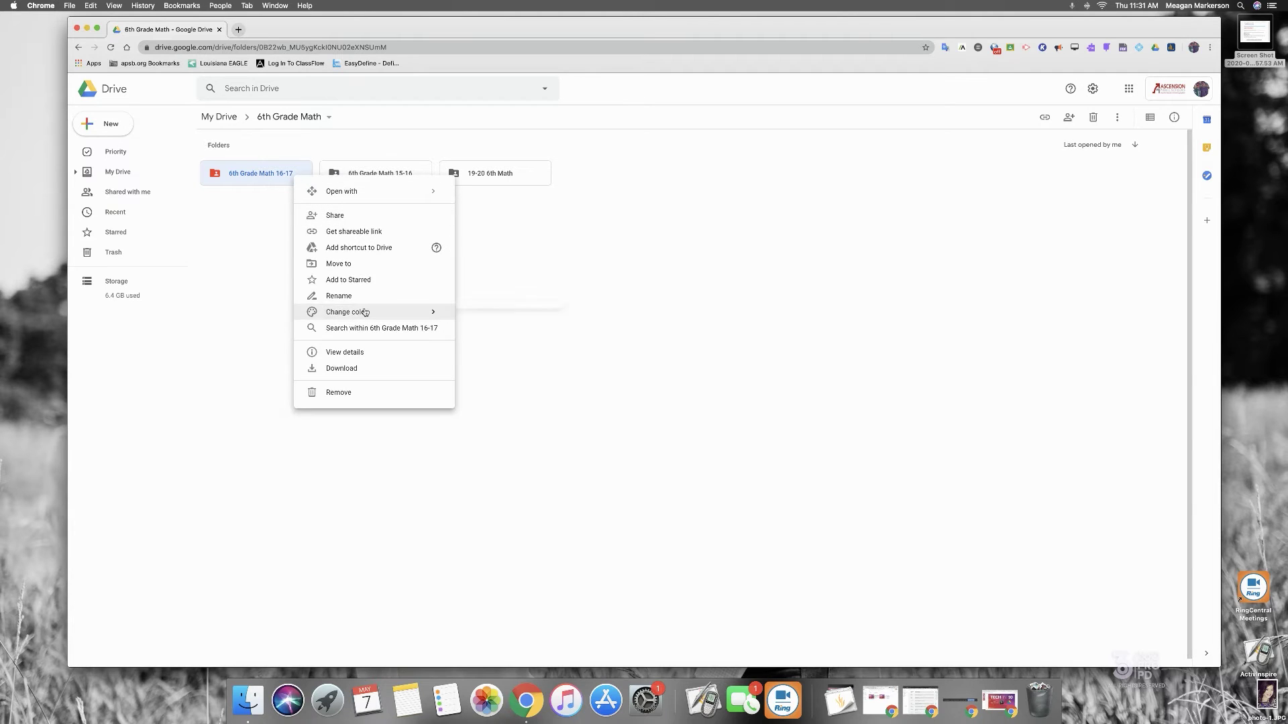
pyautogui.moveTo(439, 316)
pyautogui.click(484, 366)
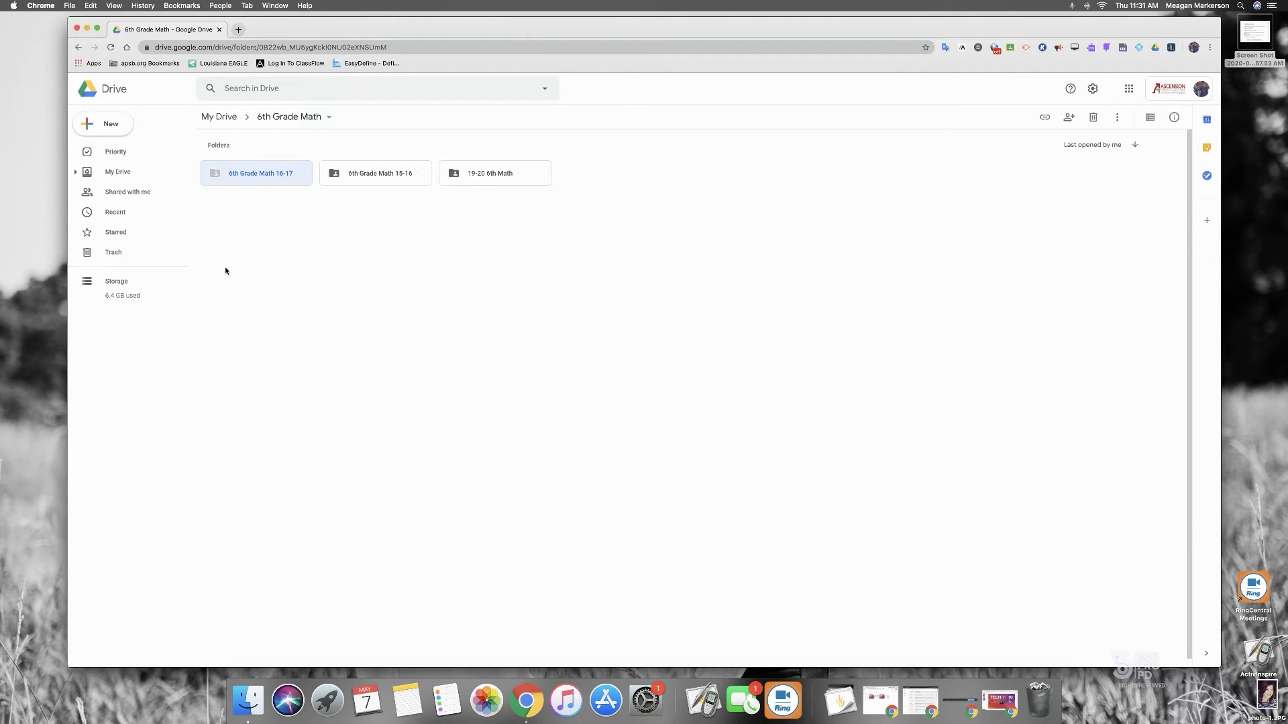
pyautogui.click(279, 261)
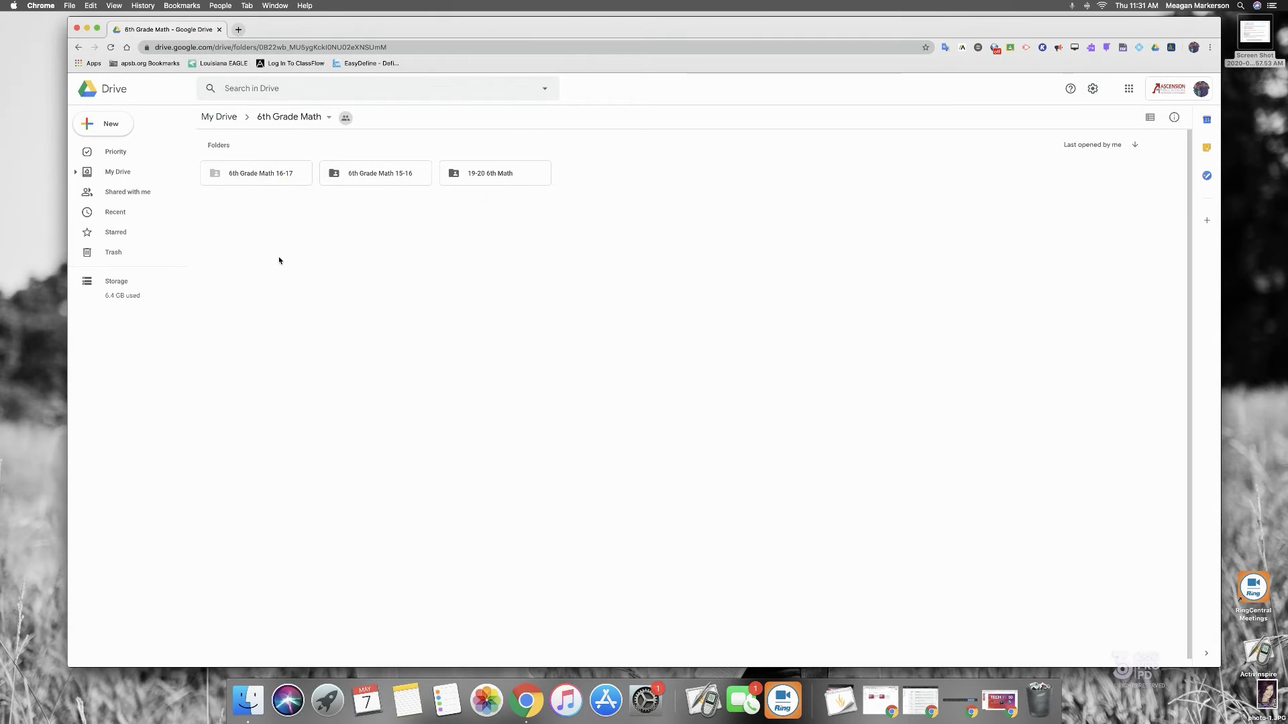
# Star the 6th Grade Math 16-17 folder and view it in the Starred list.
pyautogui.rightClick(266, 176)
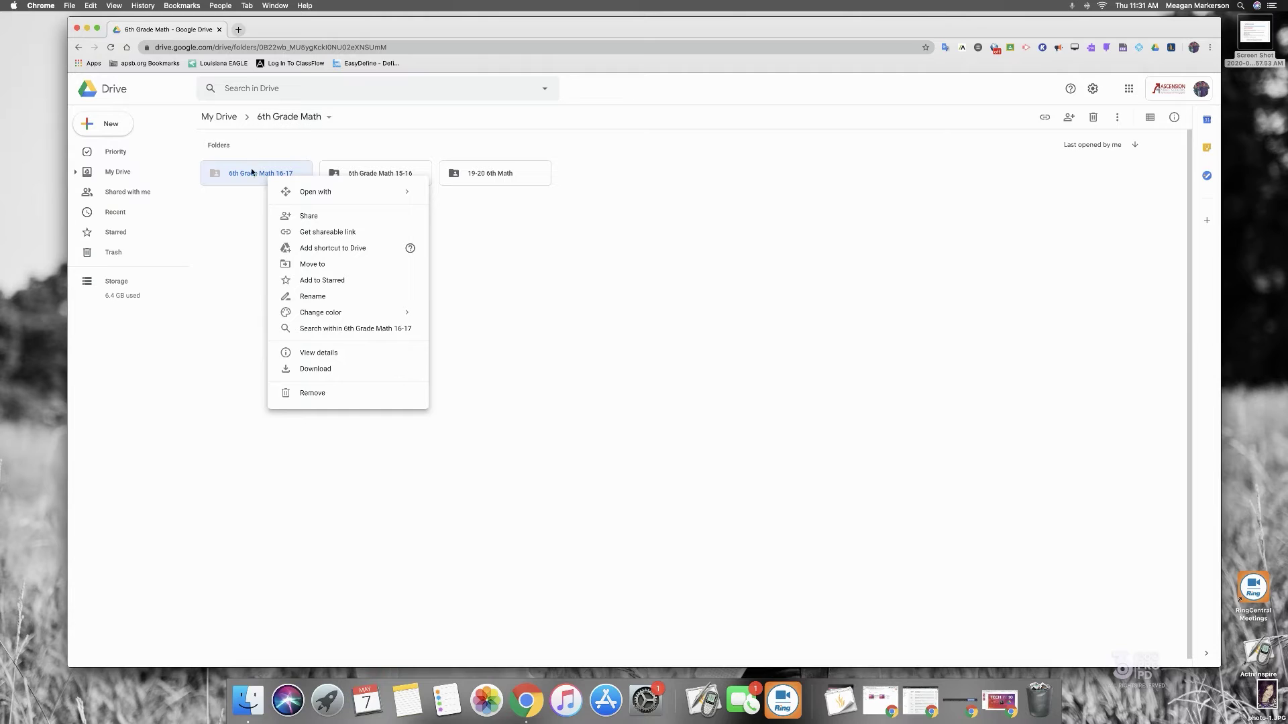
pyautogui.click(335, 281)
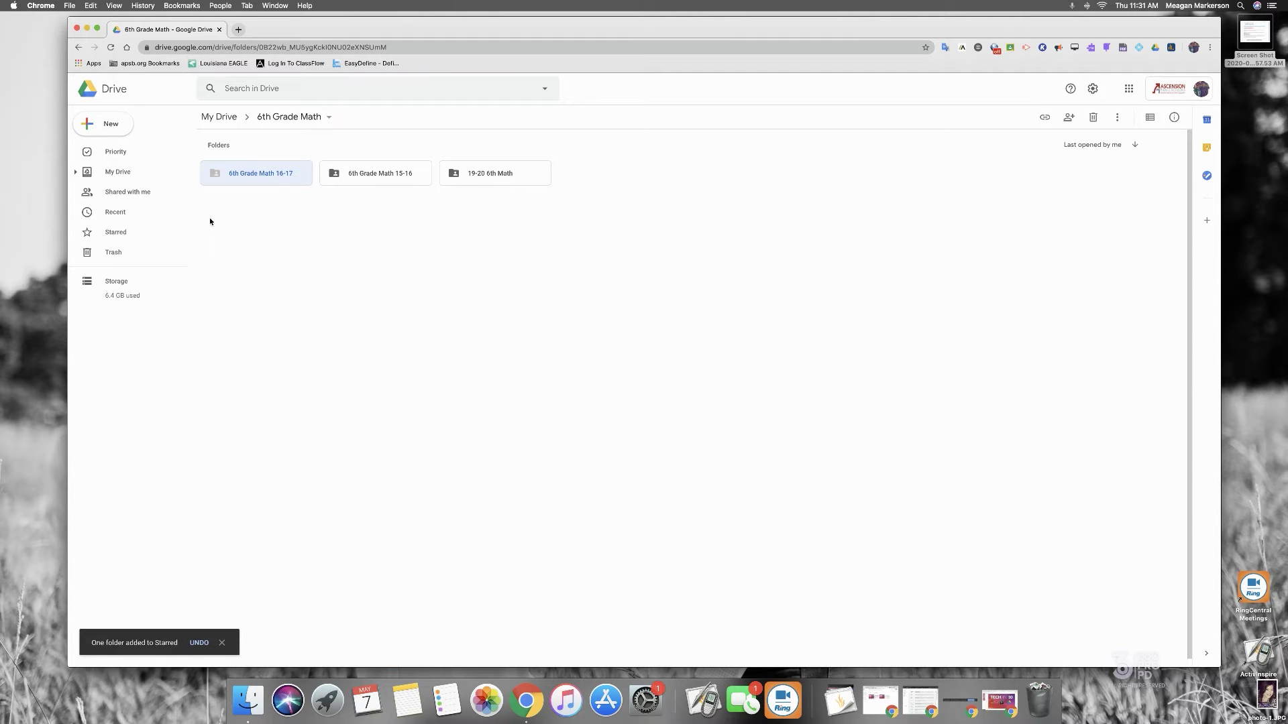
pyautogui.click(120, 237)
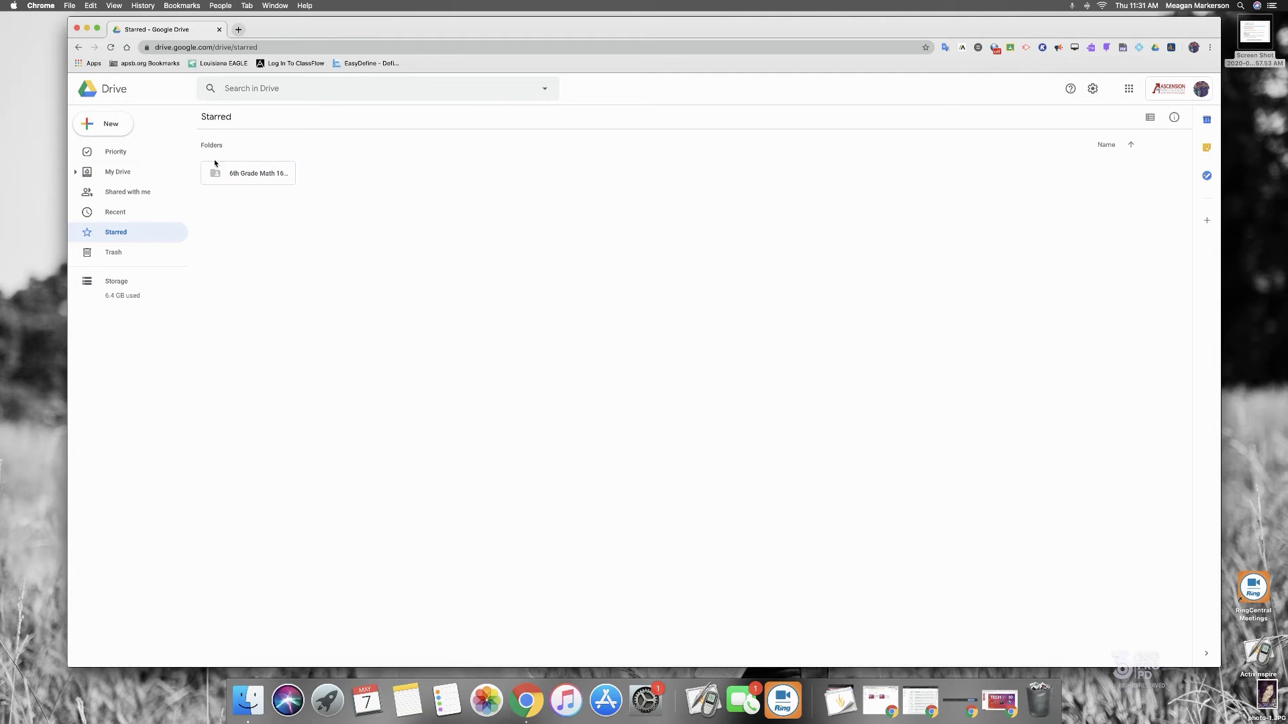
pyautogui.click(135, 173)
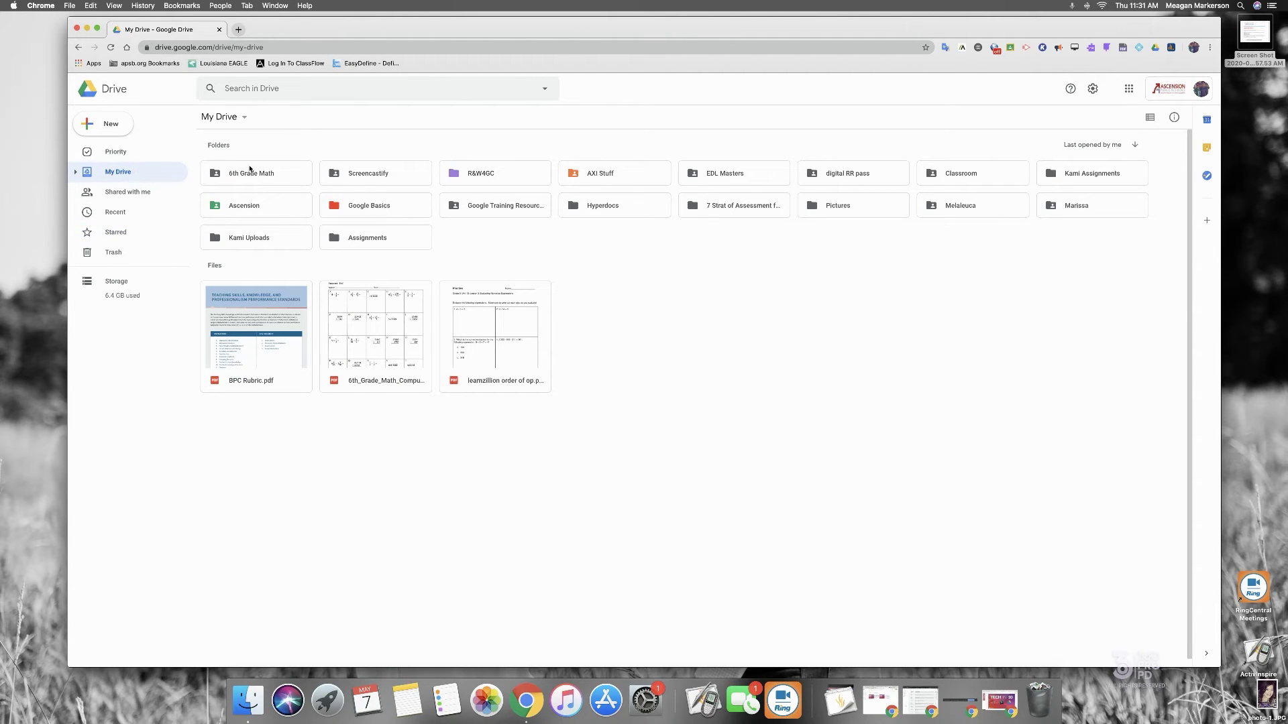
pyautogui.click(121, 232)
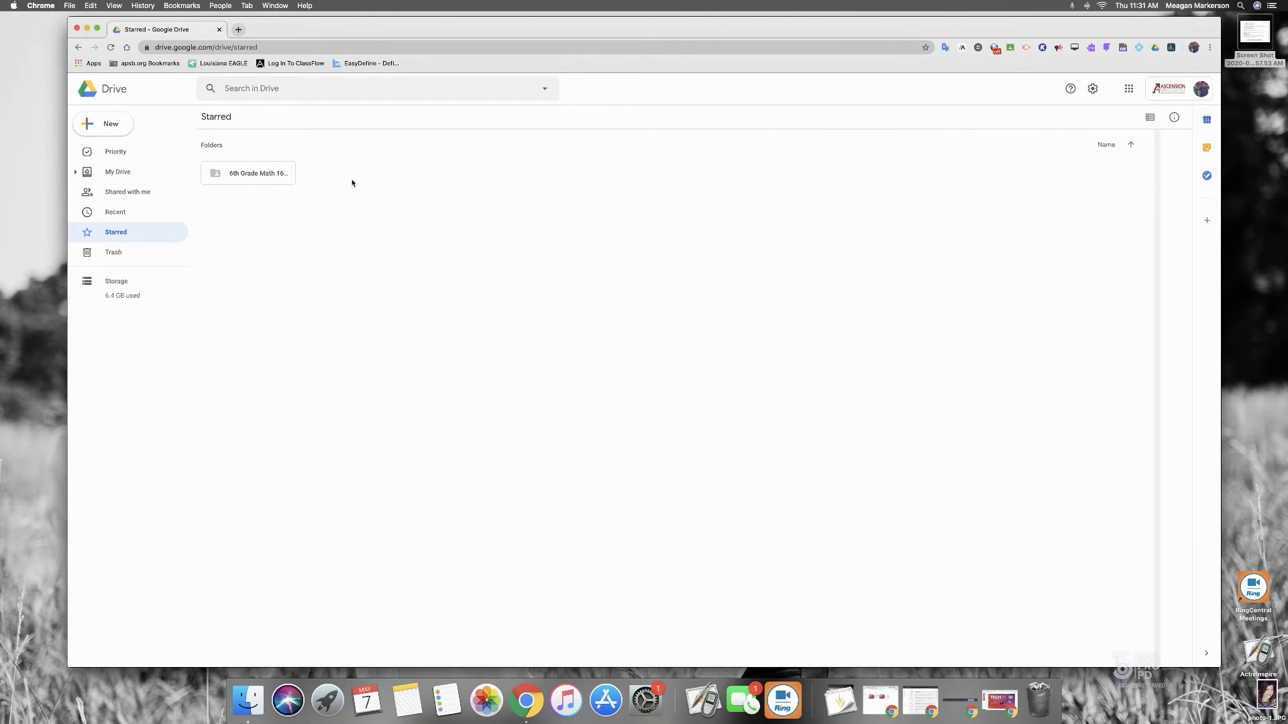
# Remove the 6th Grade Math 16-17 folder from Starred.
pyautogui.rightClick(238, 175)
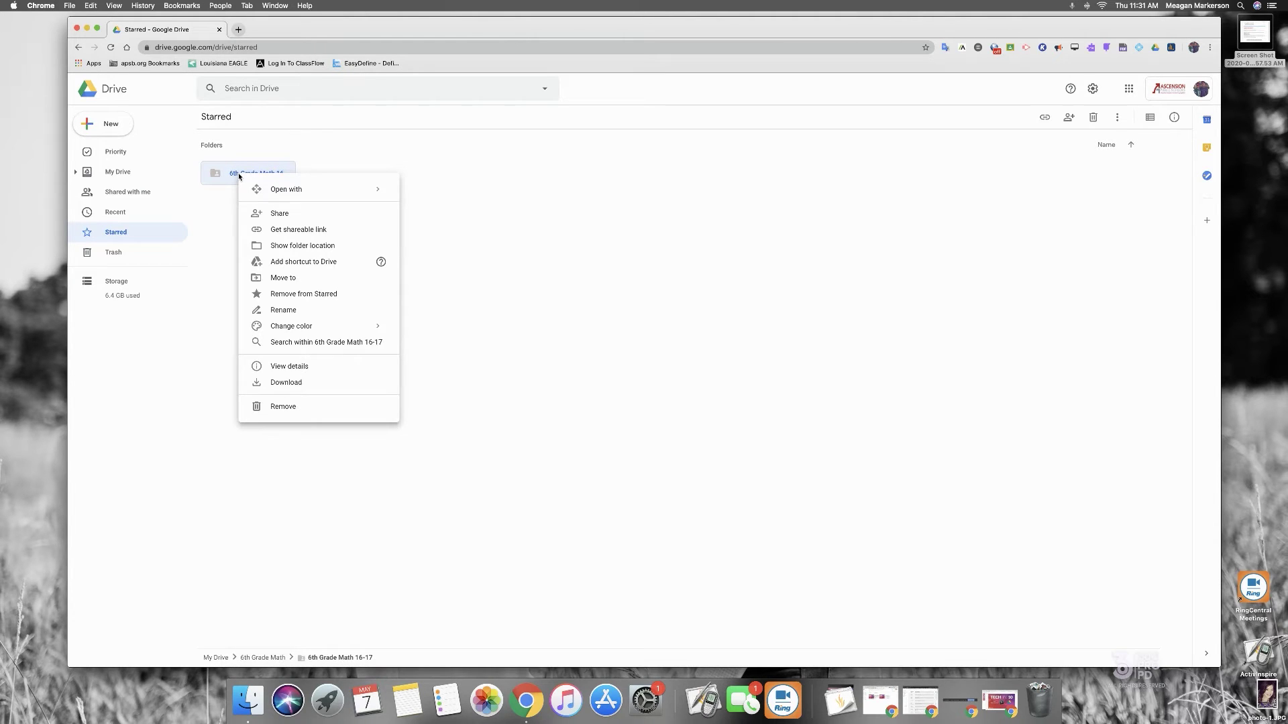
pyautogui.click(305, 295)
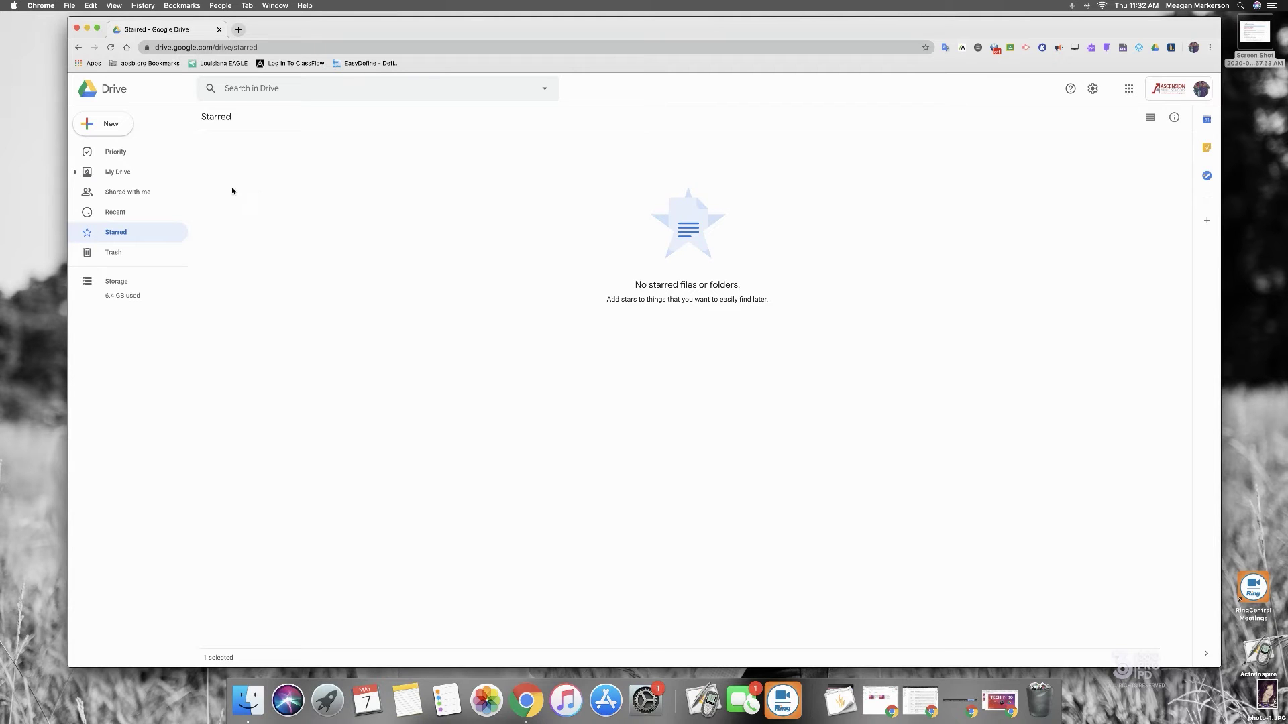
# Examine the items shared by others and the actions available for the Spiral 21 file and a shared PDF.
pyautogui.click(150, 193)
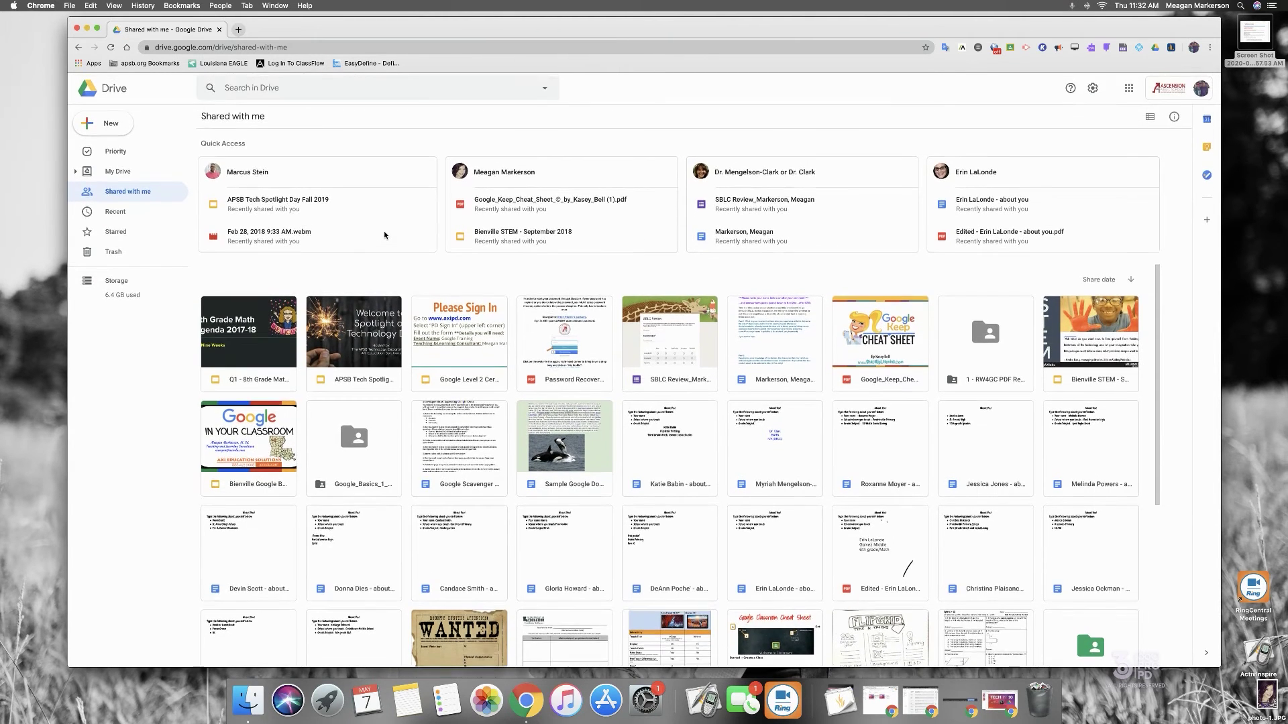
pyautogui.scroll(-5, 543, 264)
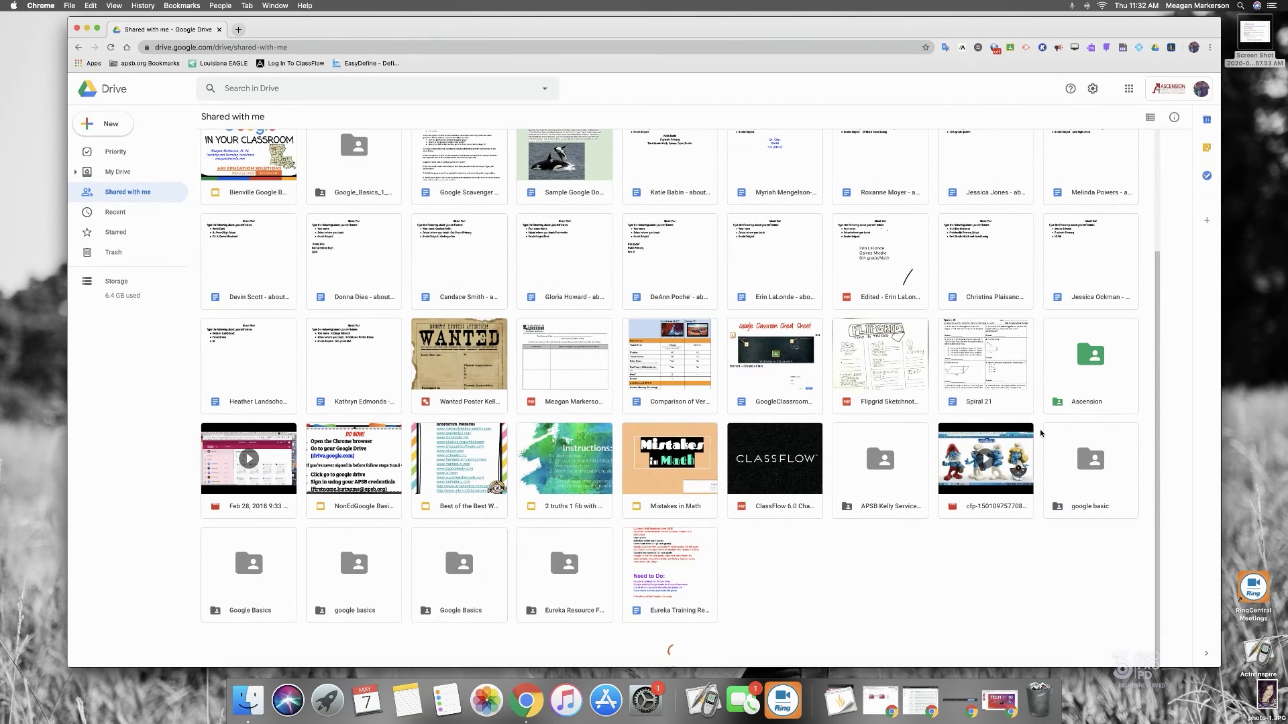
pyautogui.scroll(-1, 1041, 433)
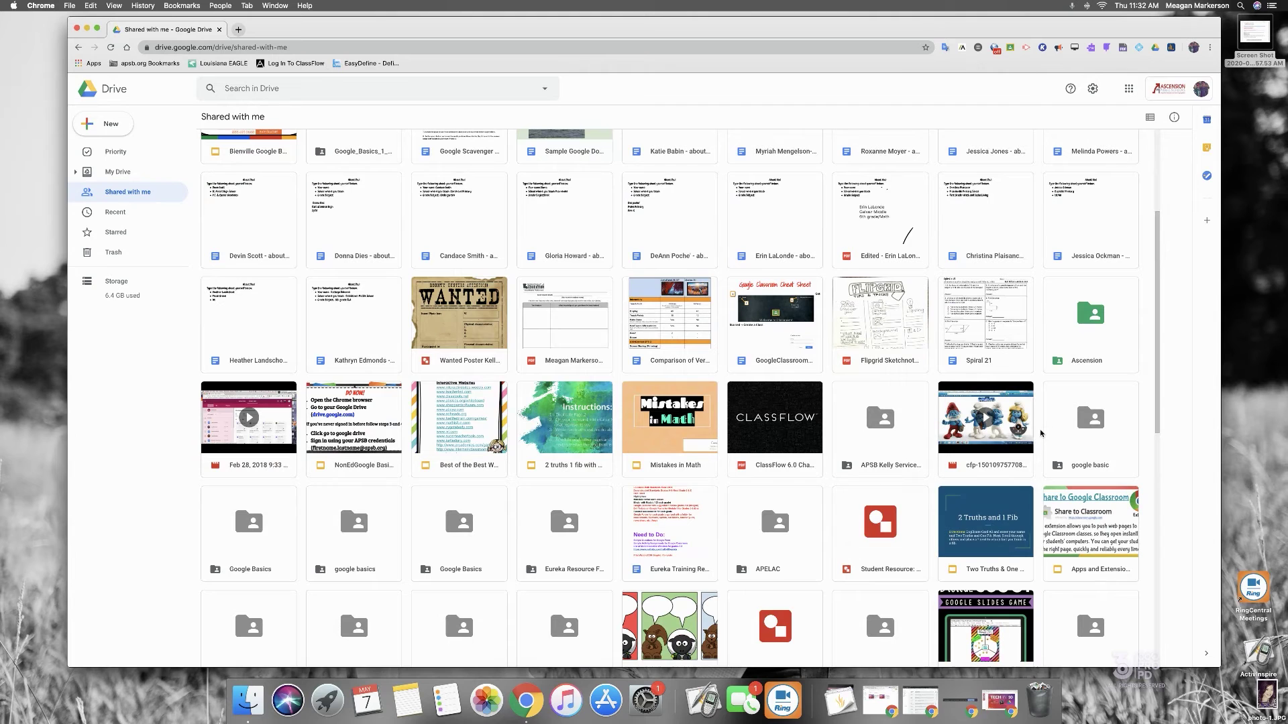
pyautogui.scroll(-1, 888, 416)
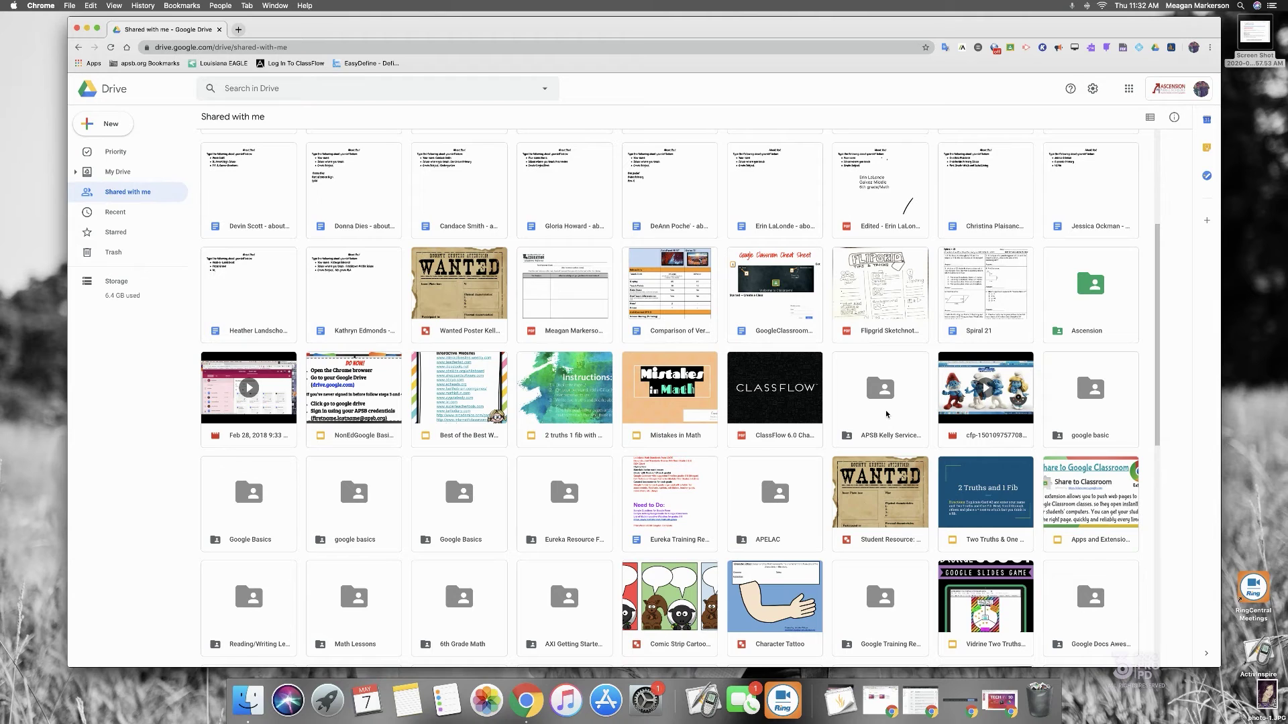
pyautogui.rightClick(977, 337)
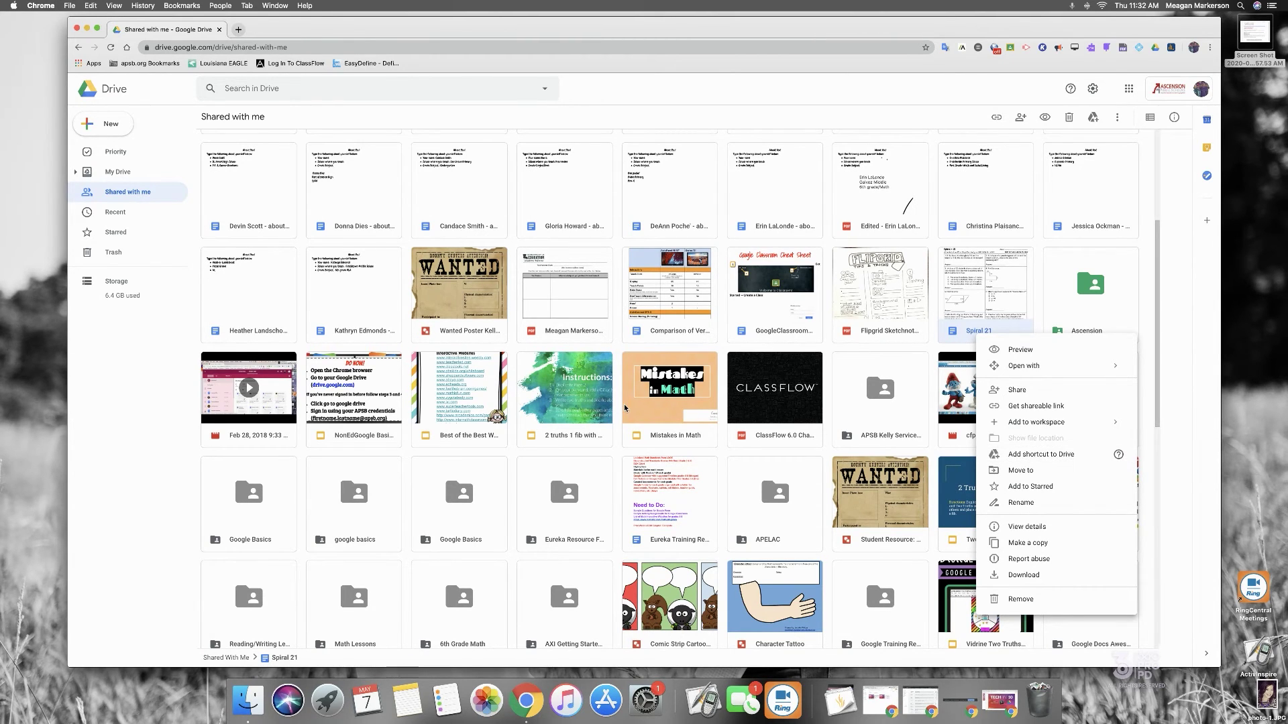
pyautogui.rightClick(585, 331)
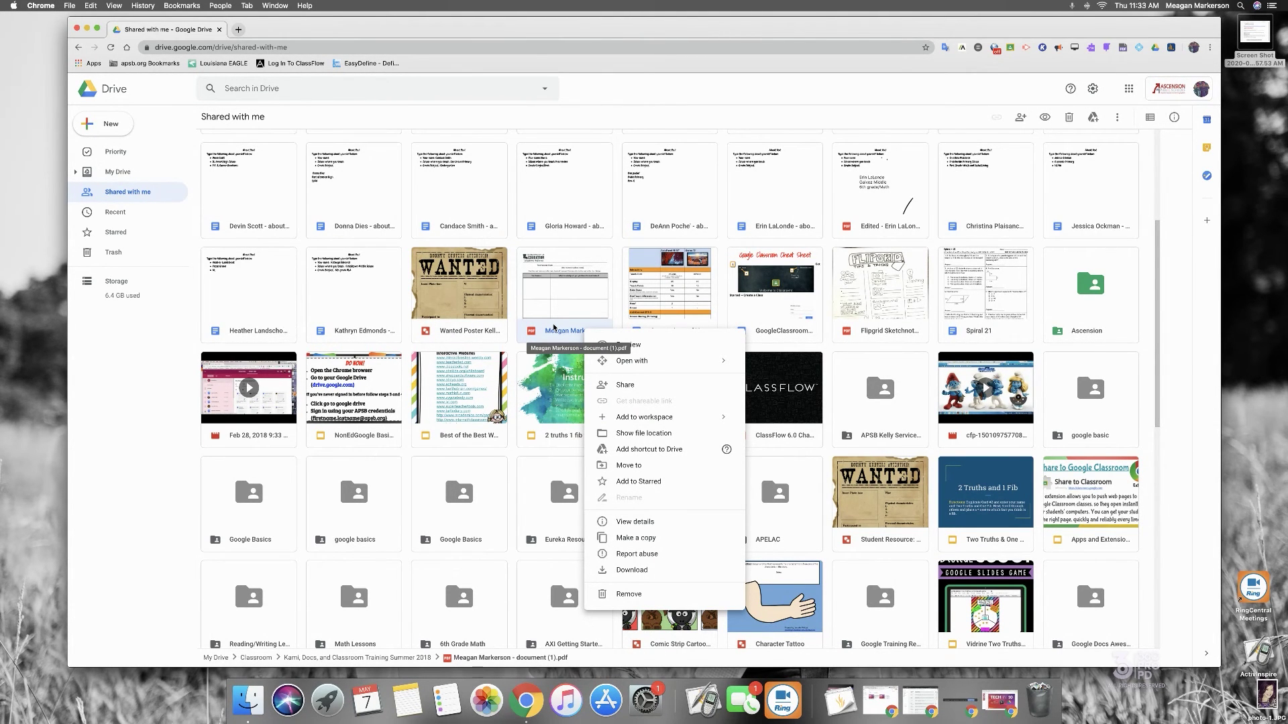
pyautogui.scroll(1, 554, 327)
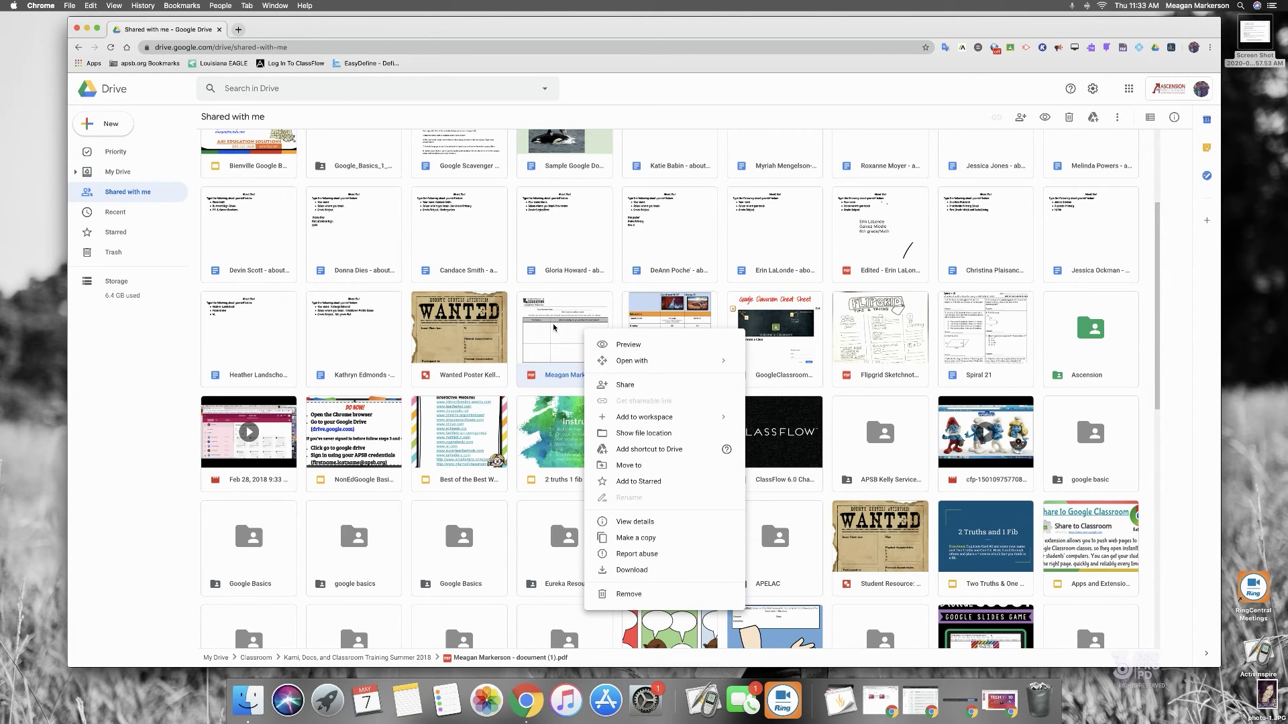
# Return to My Drive and search for "integers" with the file type limited to Presentations.
pyautogui.click(146, 173)
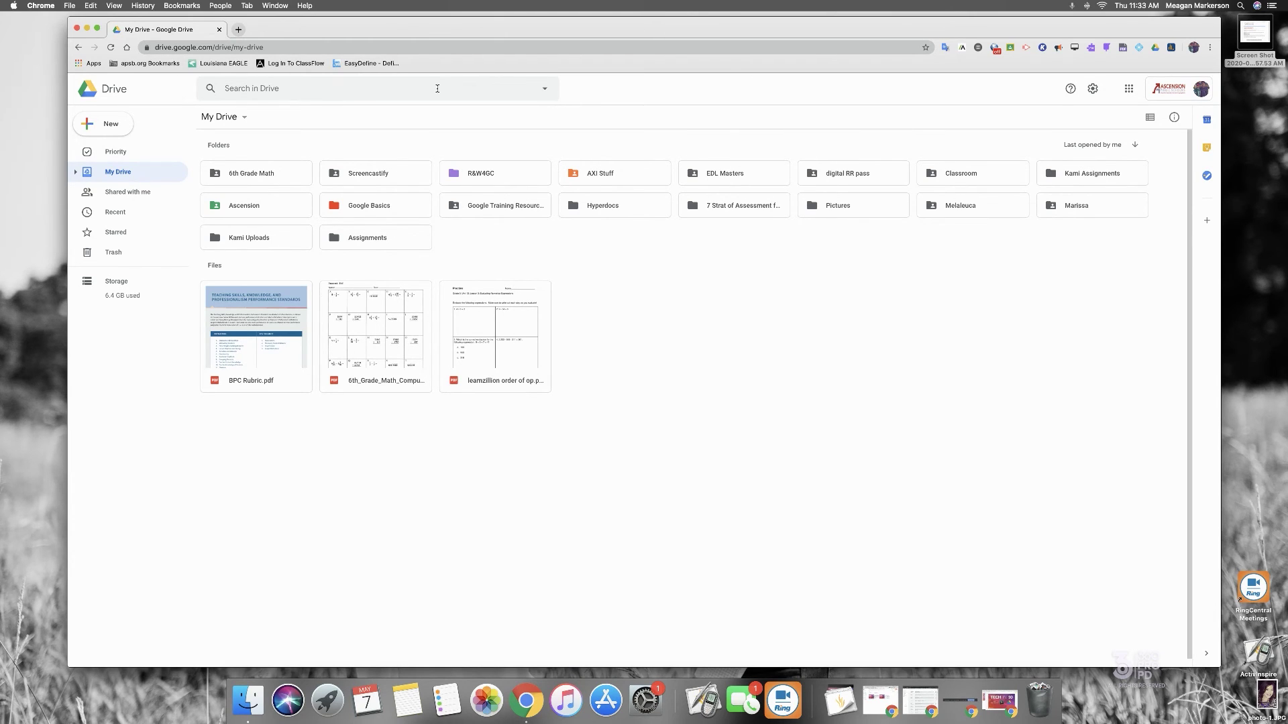
pyautogui.click(438, 89)
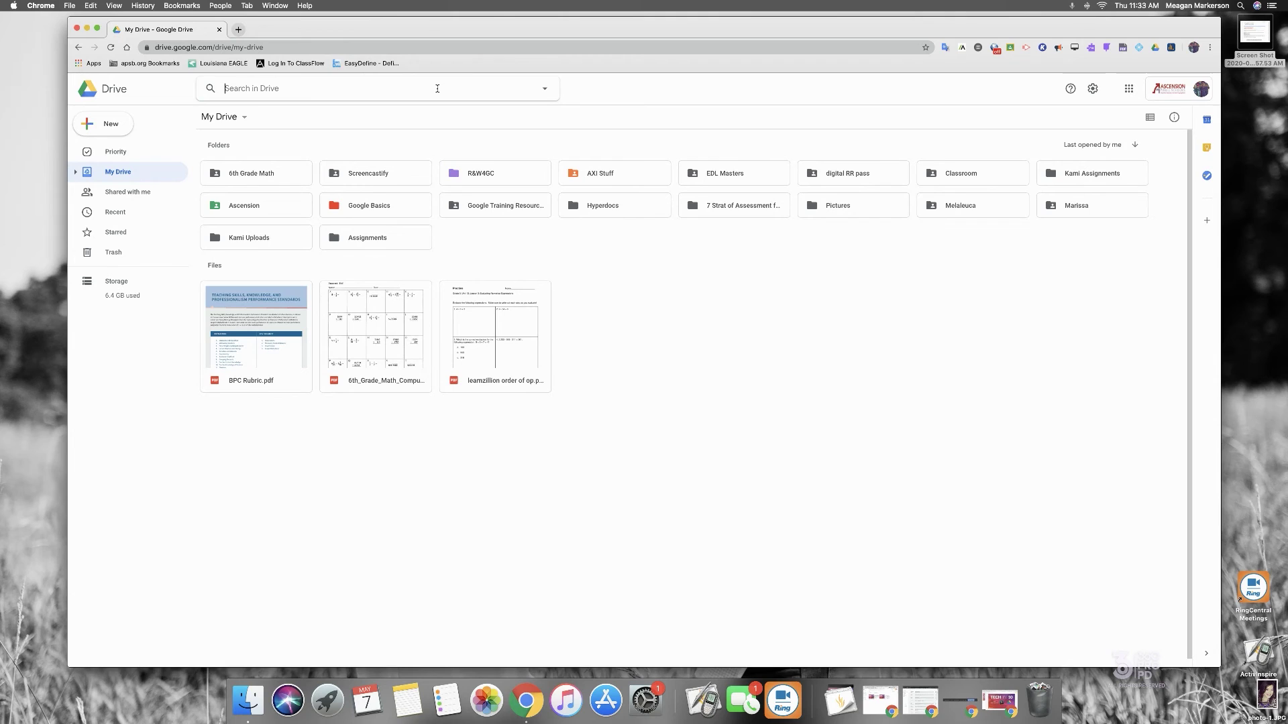
pyautogui.write('integers')
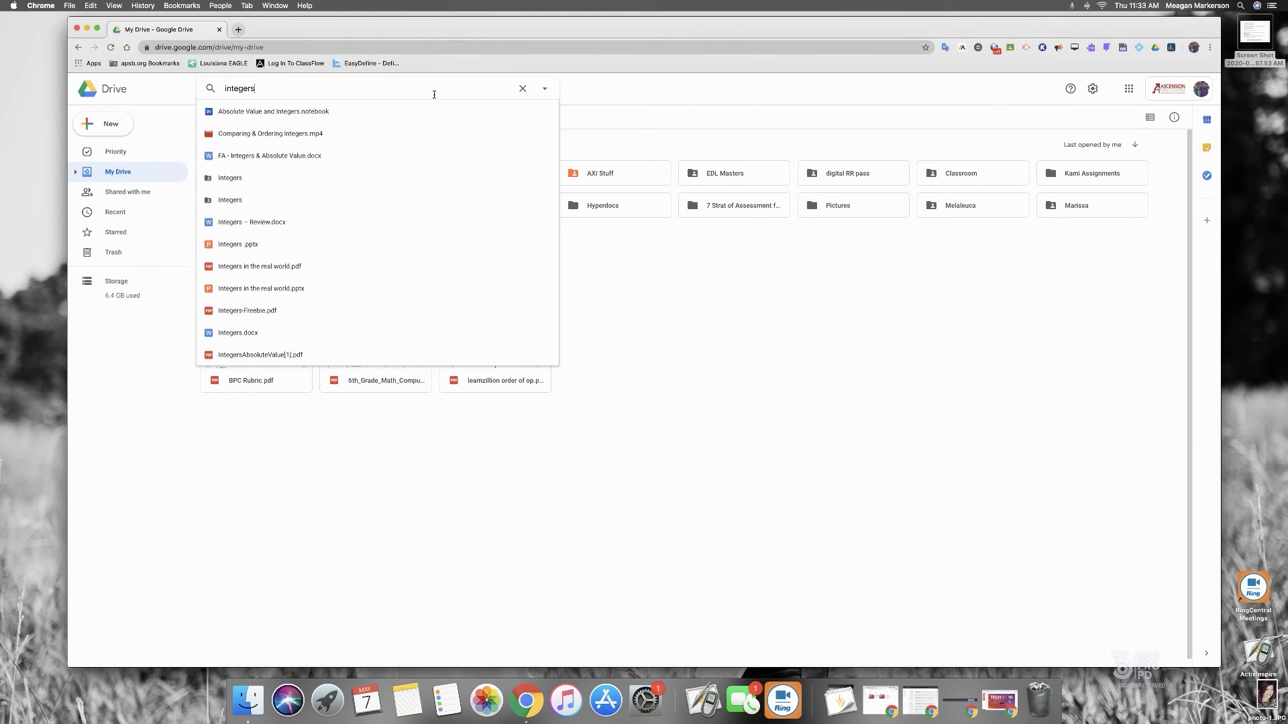
pyautogui.click(544, 90)
pyautogui.click(395, 124)
pyautogui.click(389, 203)
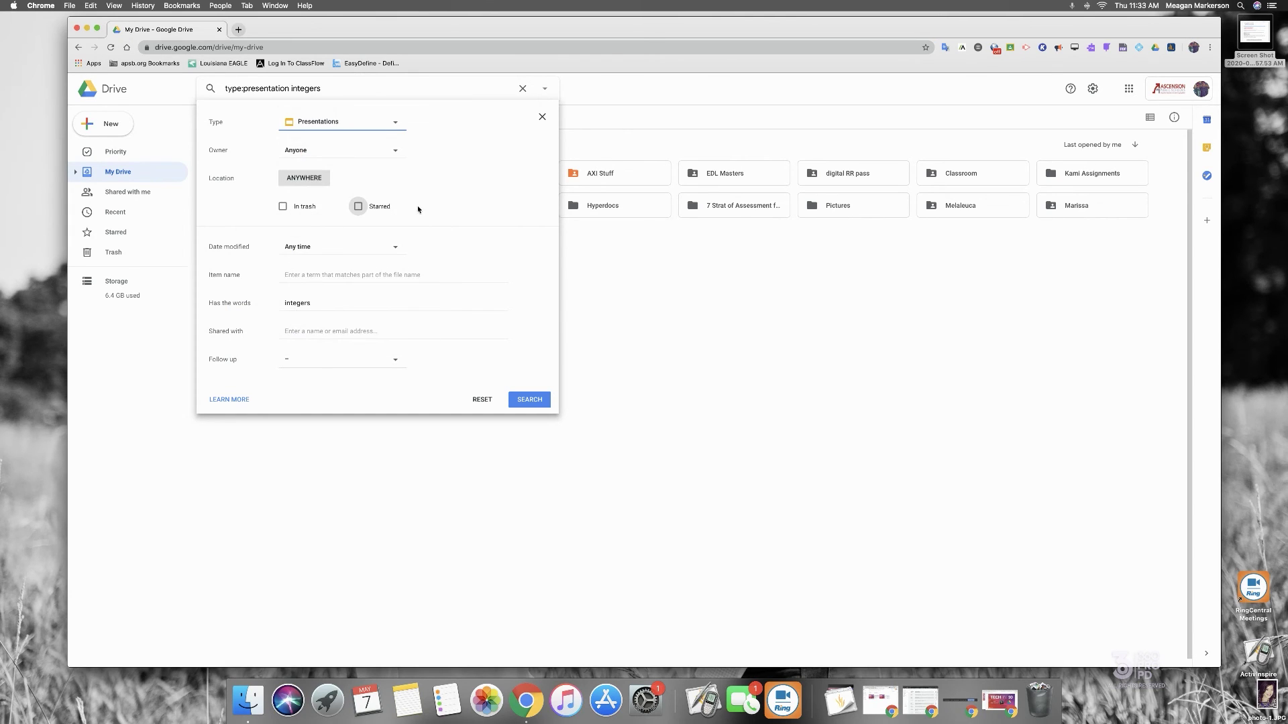
pyautogui.click(396, 151)
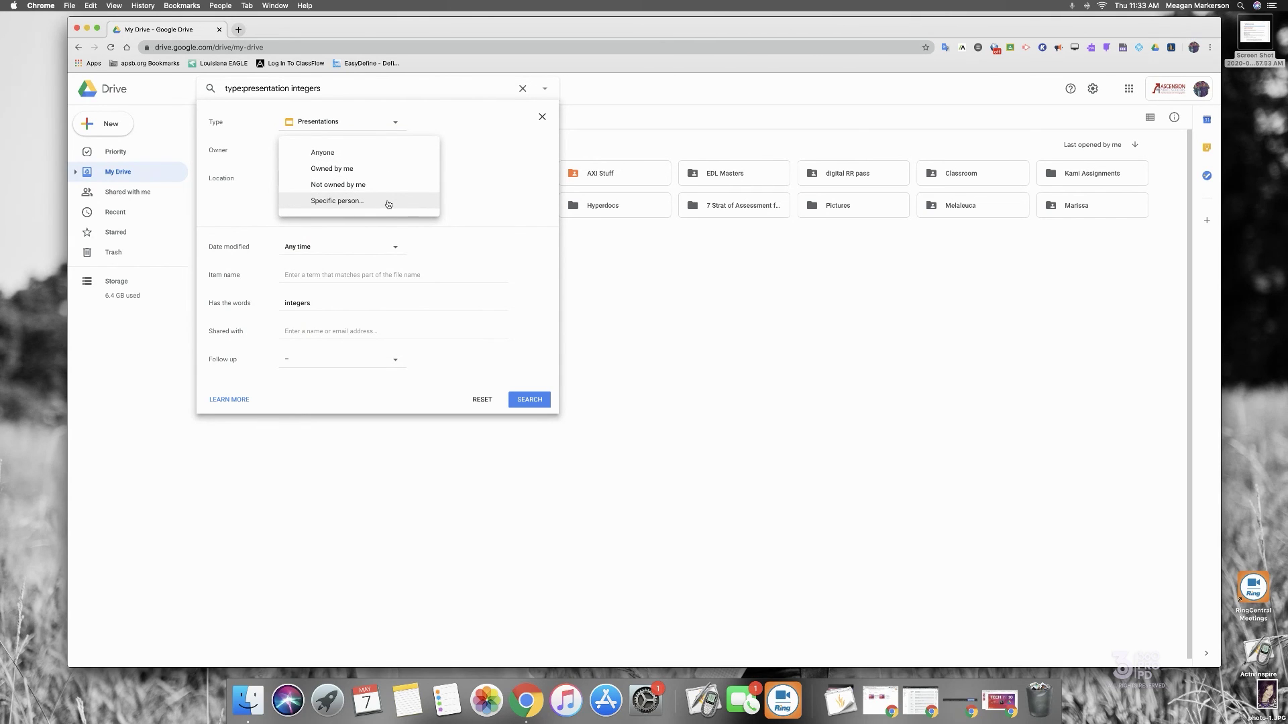
pyautogui.click(498, 143)
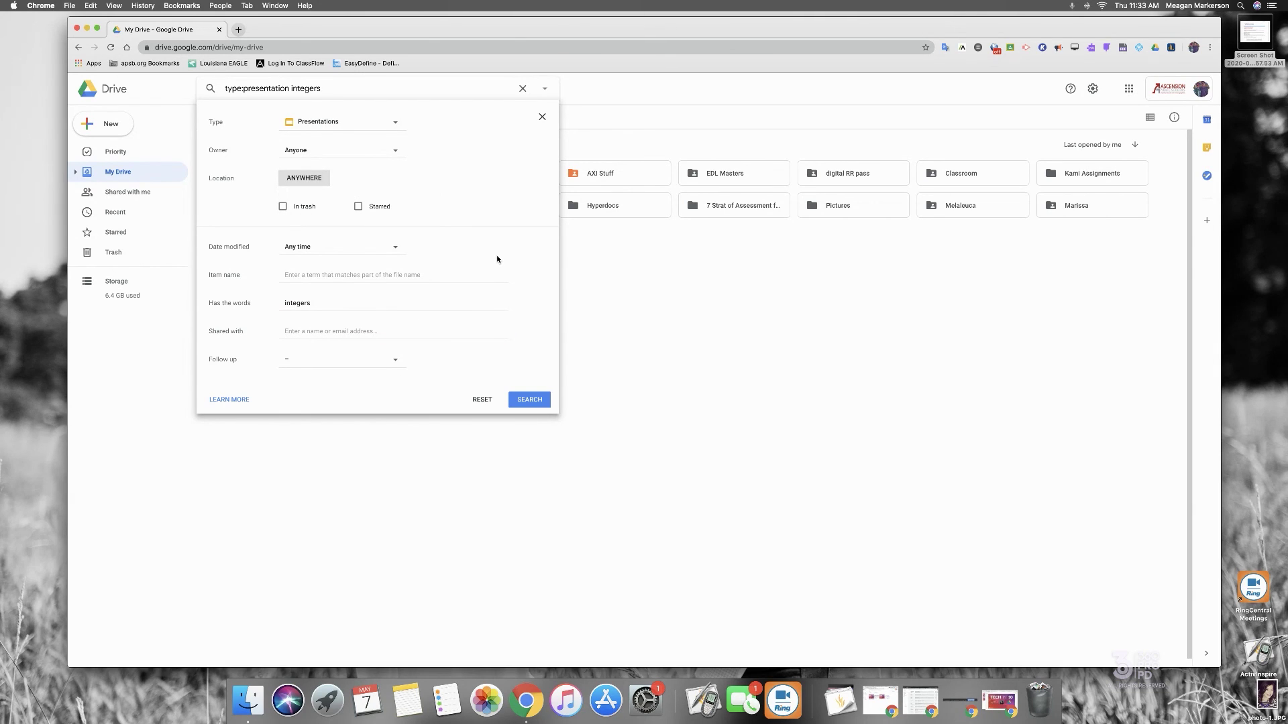
pyautogui.click(532, 402)
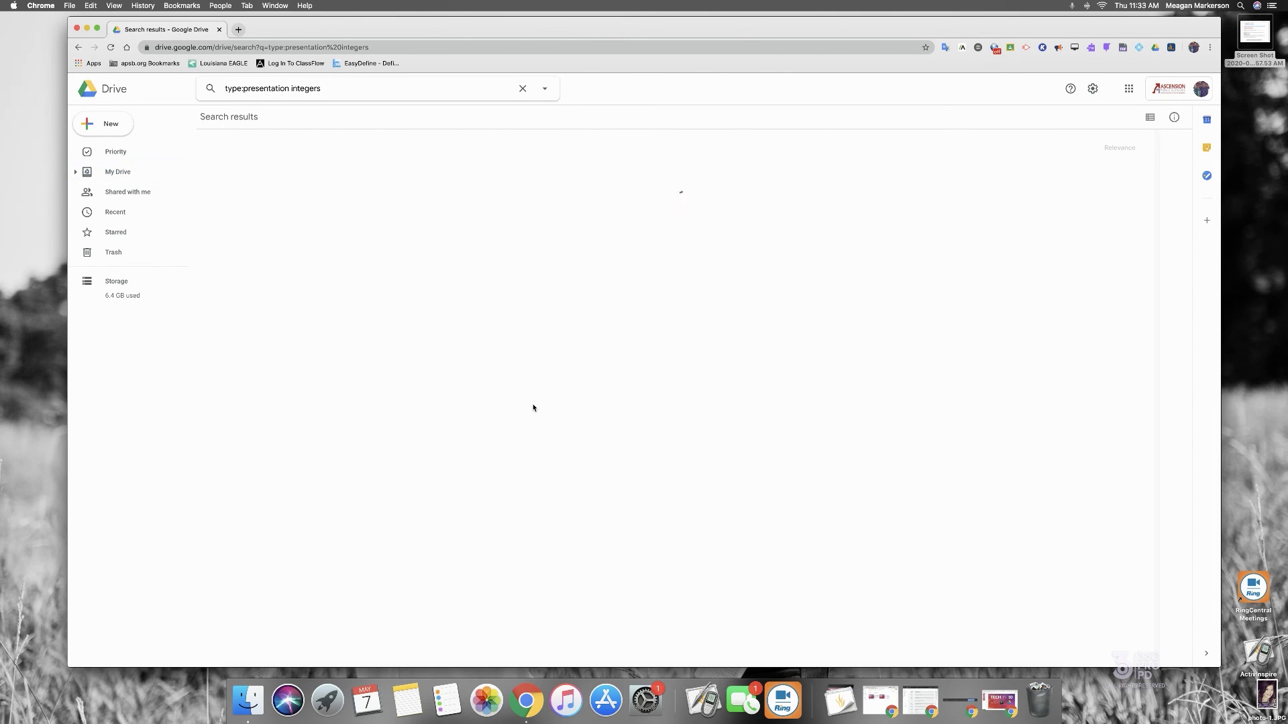